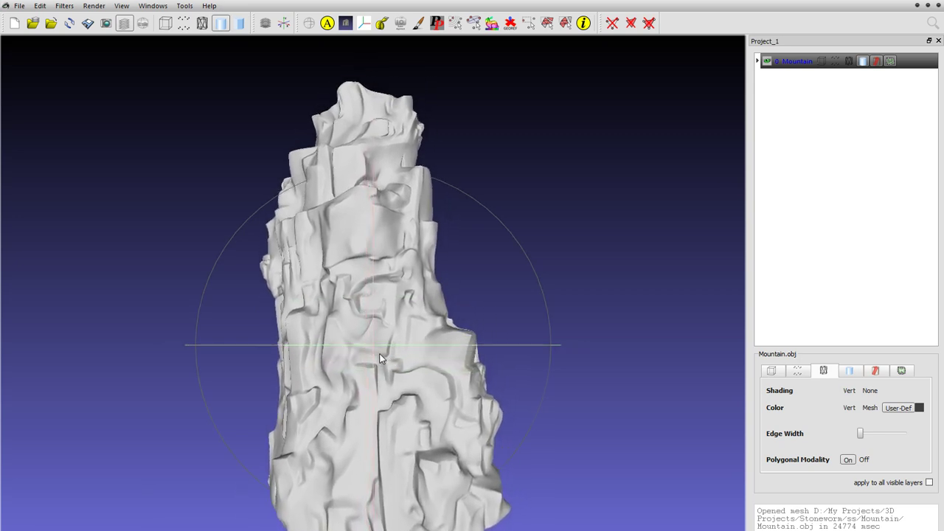
- Open the Filters > Remeshing, Simplification and Reconstruction submenu
drag(414, 332, 452, 369)
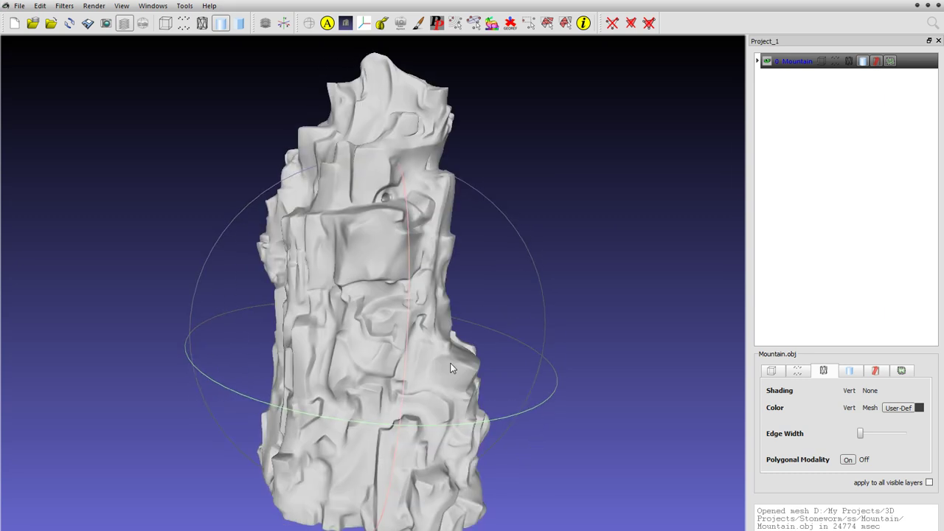
click(64, 6)
mouse_move(169, 92)
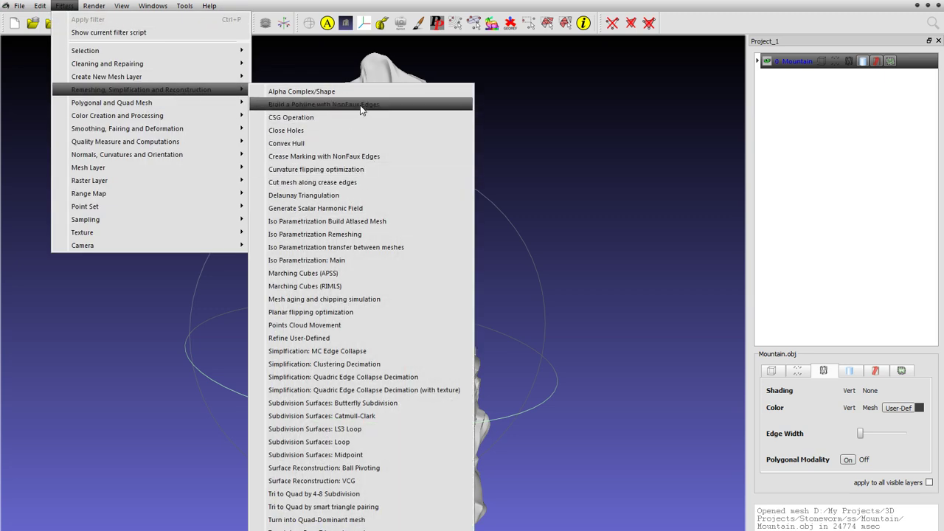
mouse_move(177, 143)
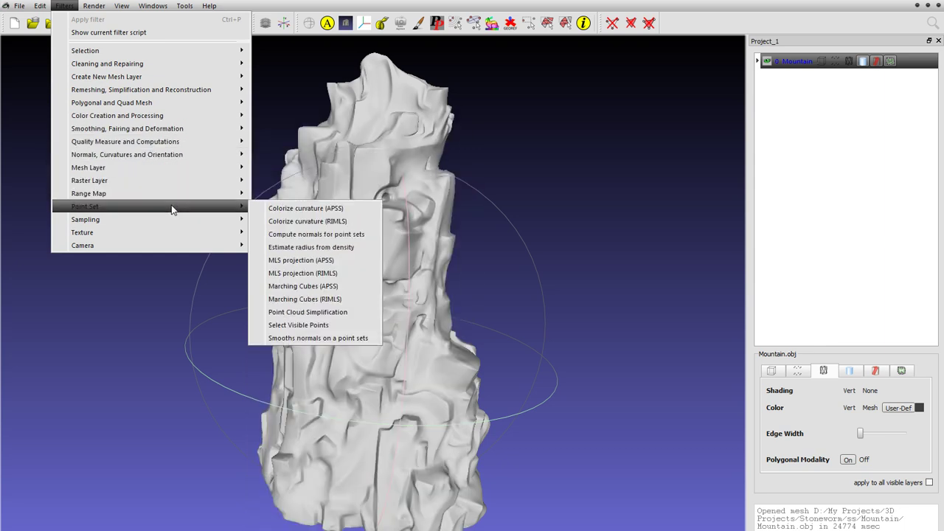
mouse_move(206, 91)
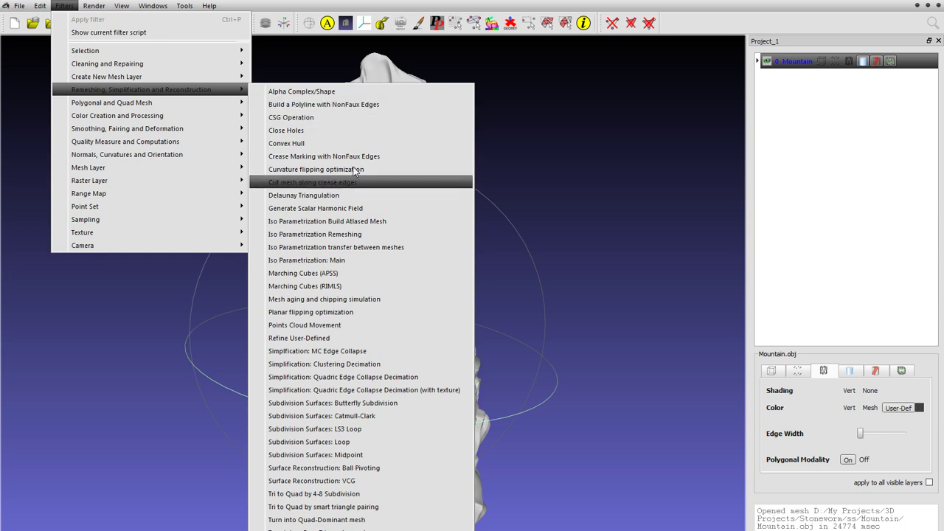
- Set Quadric Edge Collapse Decimation to 100000 target faces, with Preserve Boundary on and boundary weight 100
click(374, 377)
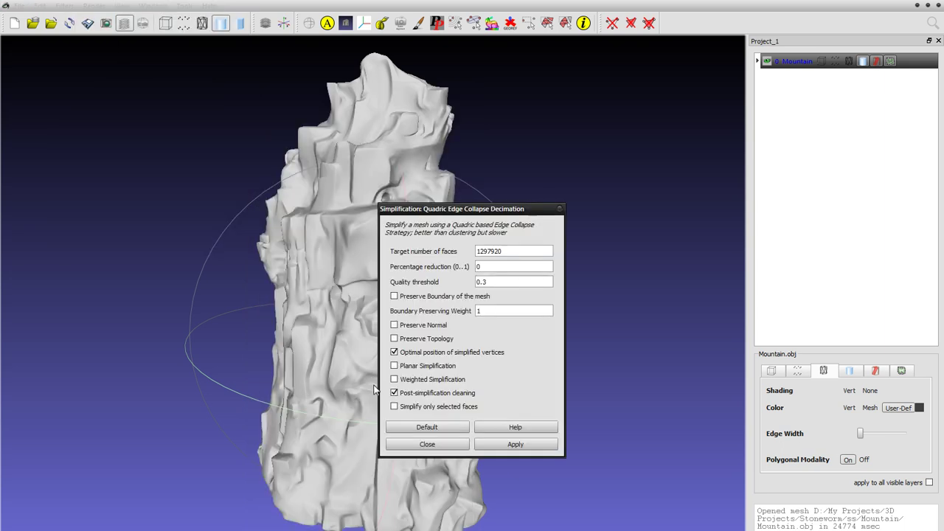
drag(472, 208, 373, 163)
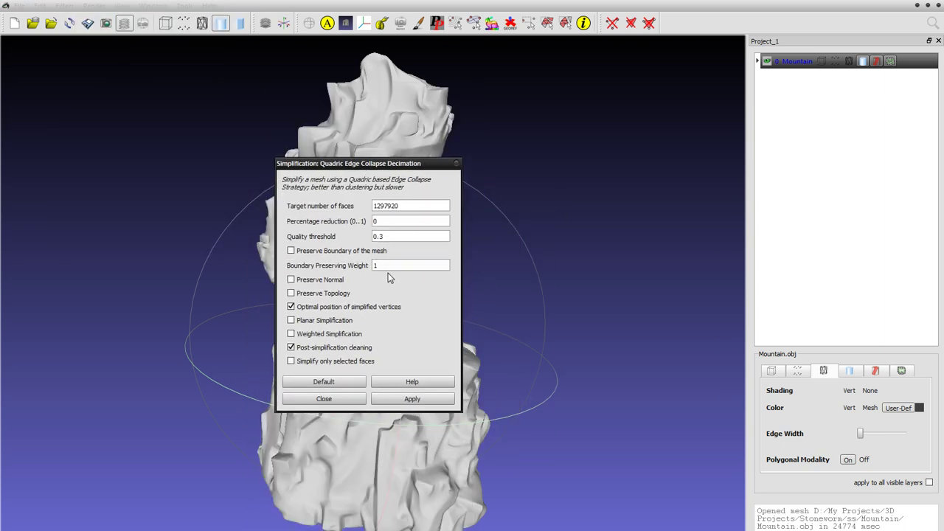
double_click(410, 205)
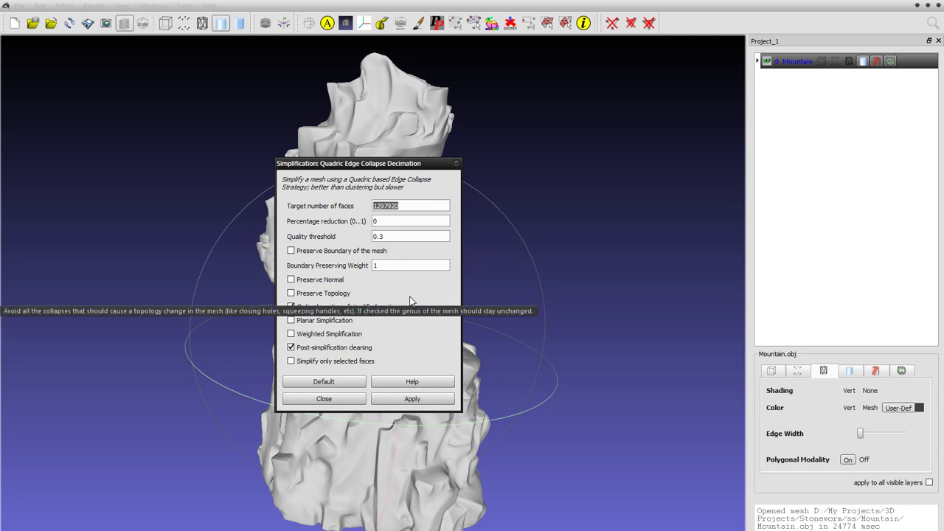
text(100000)
key(Tab)
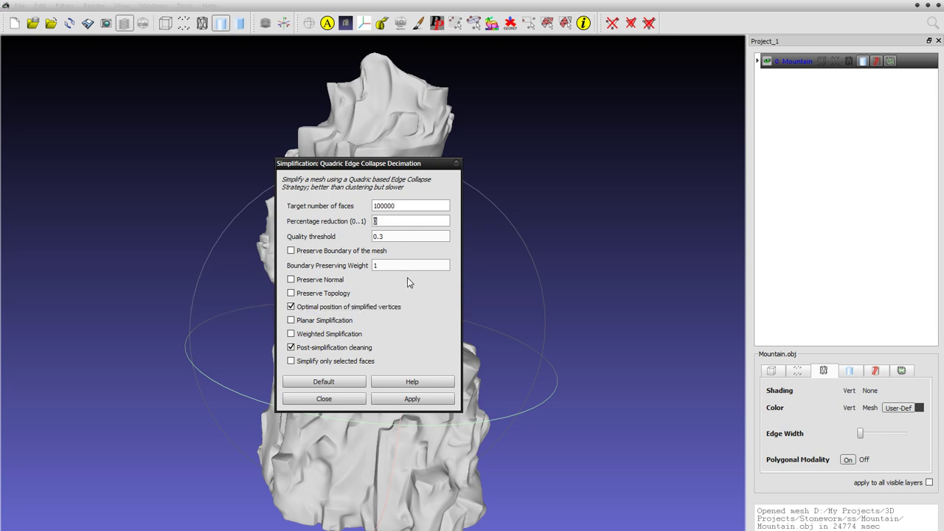
click(326, 254)
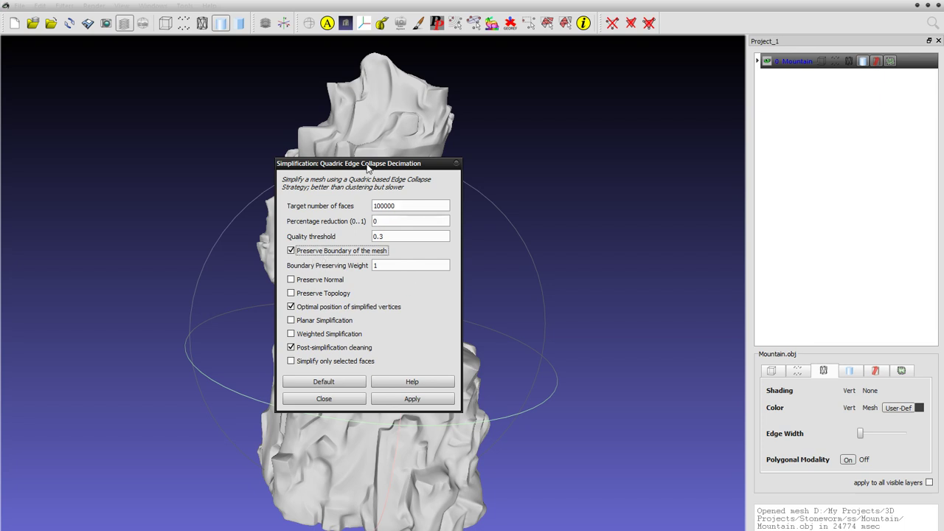
drag(369, 163, 477, 166)
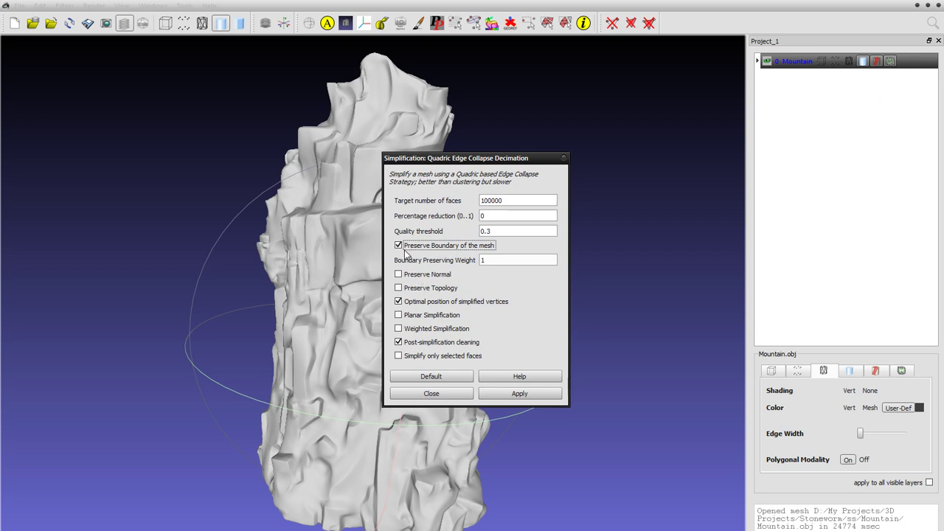
click(493, 259)
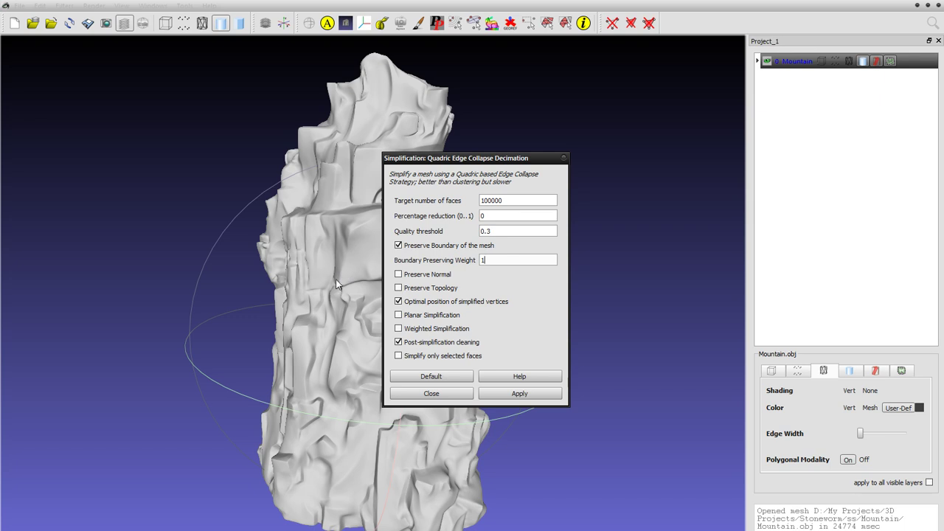
text(00)
key(Tab)
- Apply the Quadric Edge Collapse Decimation to the Mountain mesh and wait for it to finish
click(525, 395)
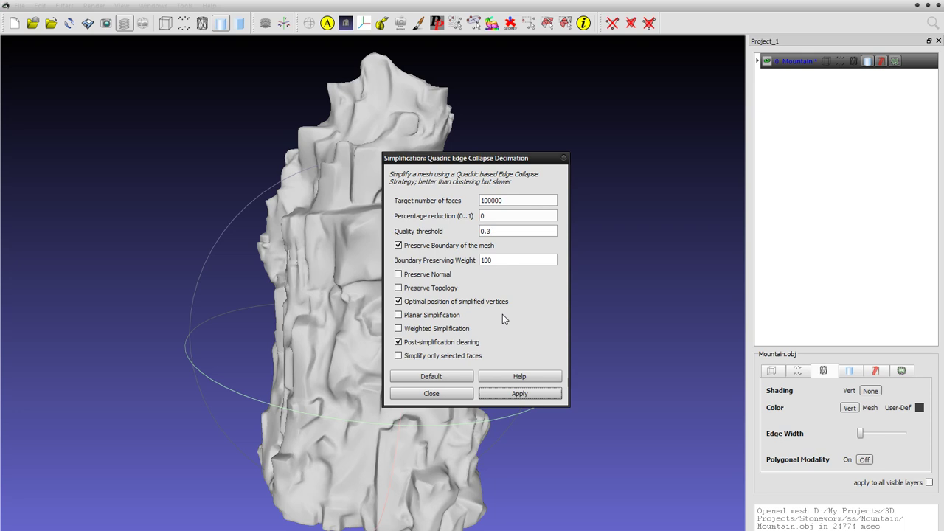
- Close the decimation dialog and show the Mountain mesh as a wireframe in user-defined dark grey
click(433, 397)
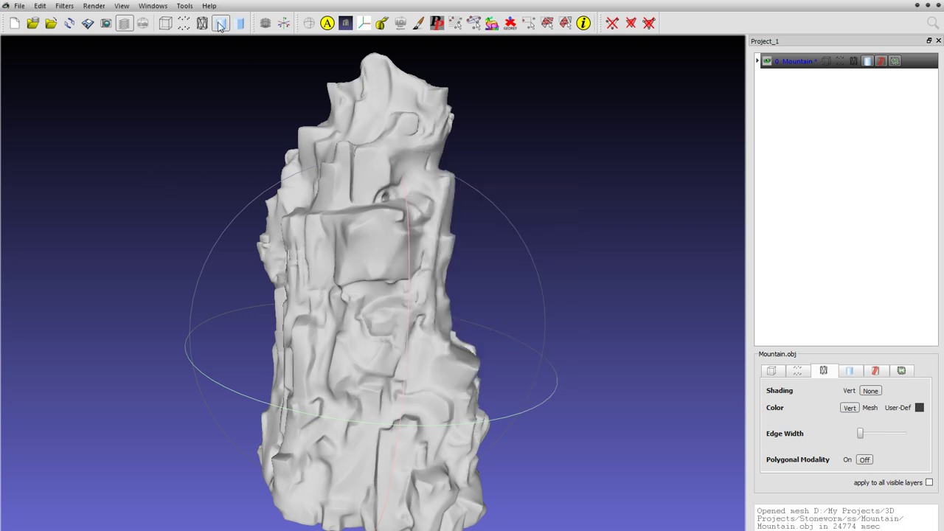
click(204, 25)
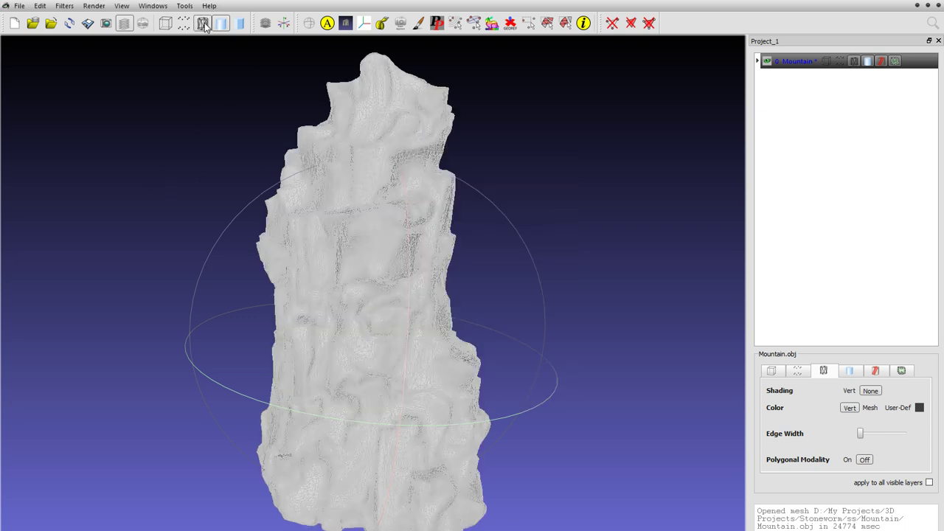
click(895, 409)
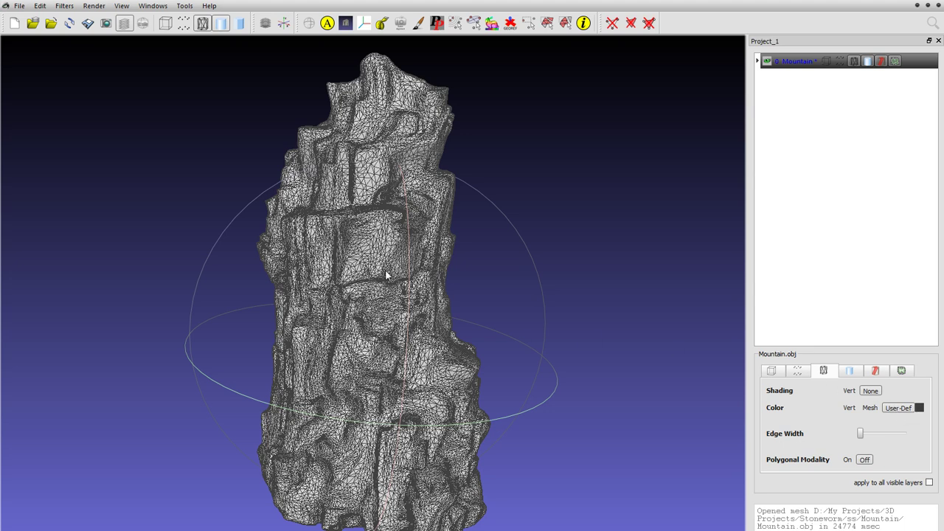
drag(378, 264, 452, 217)
scroll(443, 295, up, 4)
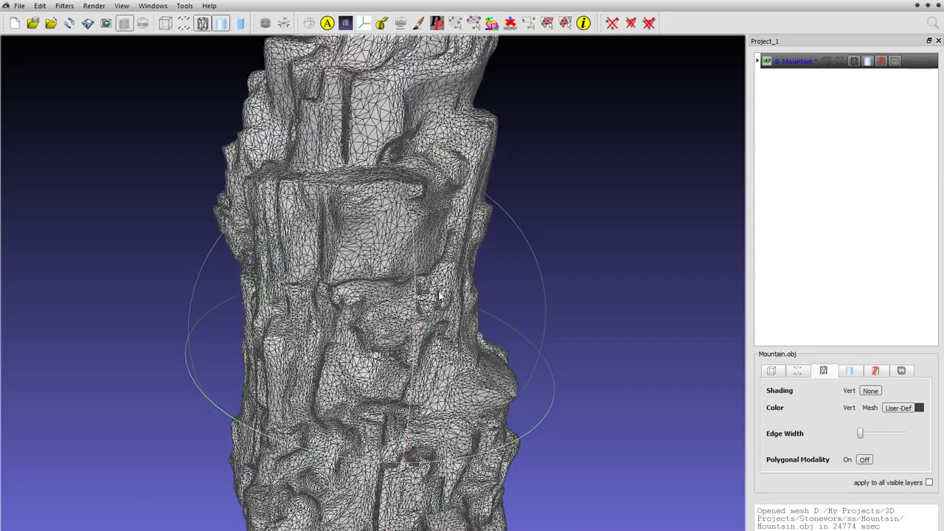
drag(440, 296, 400, 296)
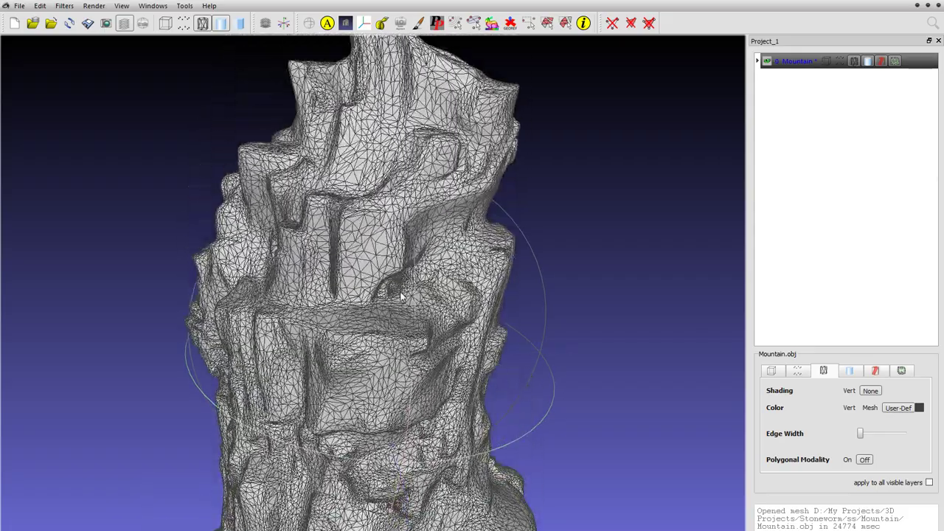
scroll(402, 295, up, 5)
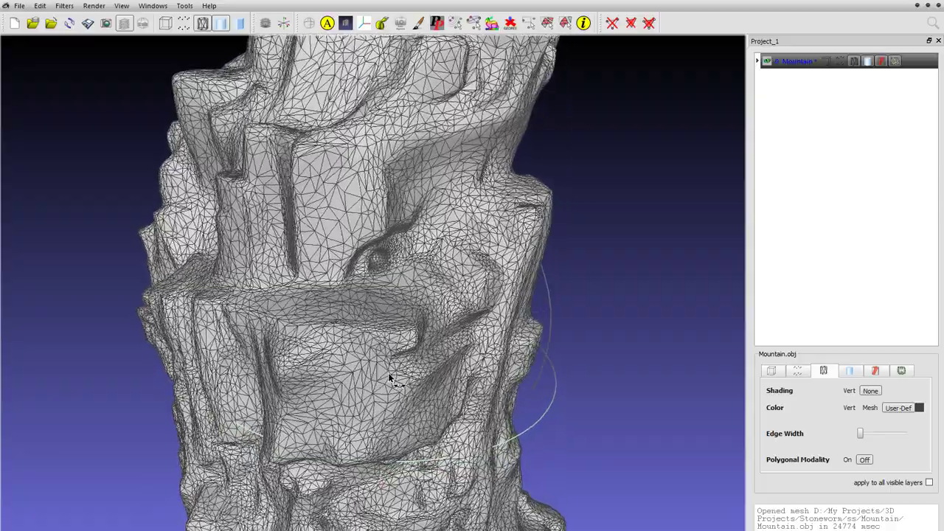
mouse_move(389, 377)
mouse_down()
mouse_move(347, 384)
mouse_move(401, 392)
mouse_move(354, 398)
mouse_move(359, 389)
mouse_move(342, 372)
mouse_move(302, 392)
mouse_move(311, 389)
mouse_move(277, 442)
mouse_move(286, 378)
mouse_move(313, 388)
mouse_move(297, 382)
mouse_move(382, 379)
mouse_up()
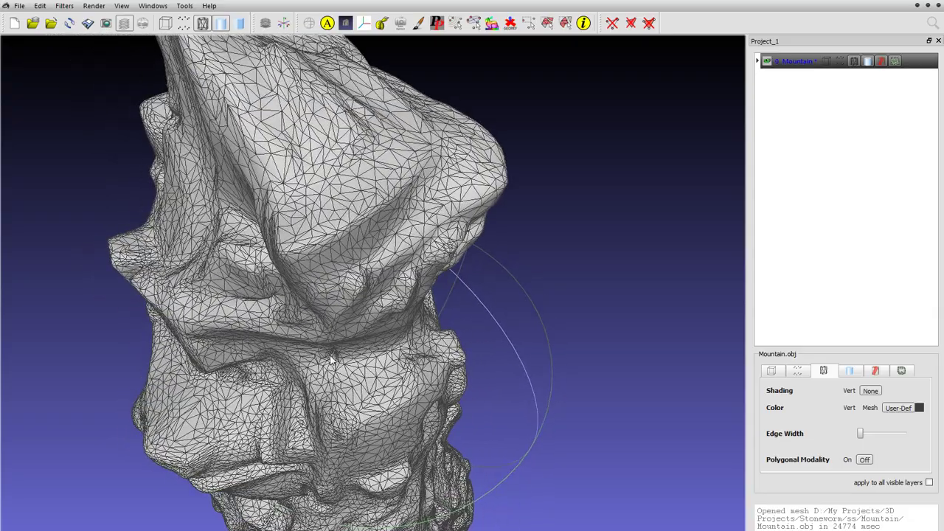
drag(349, 279, 421, 358)
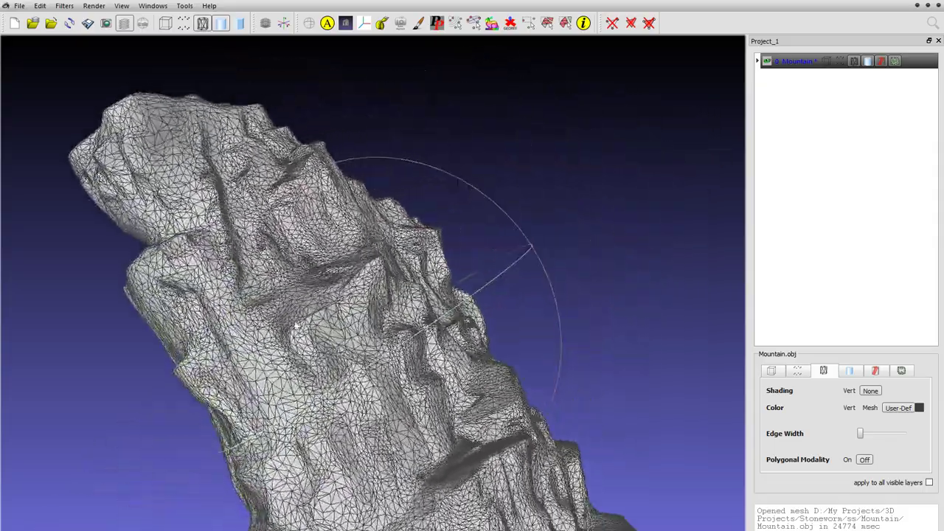
drag(295, 326, 457, 328)
drag(385, 340, 369, 381)
scroll(366, 382, down, 6)
drag(336, 435, 354, 389)
drag(286, 389, 244, 362)
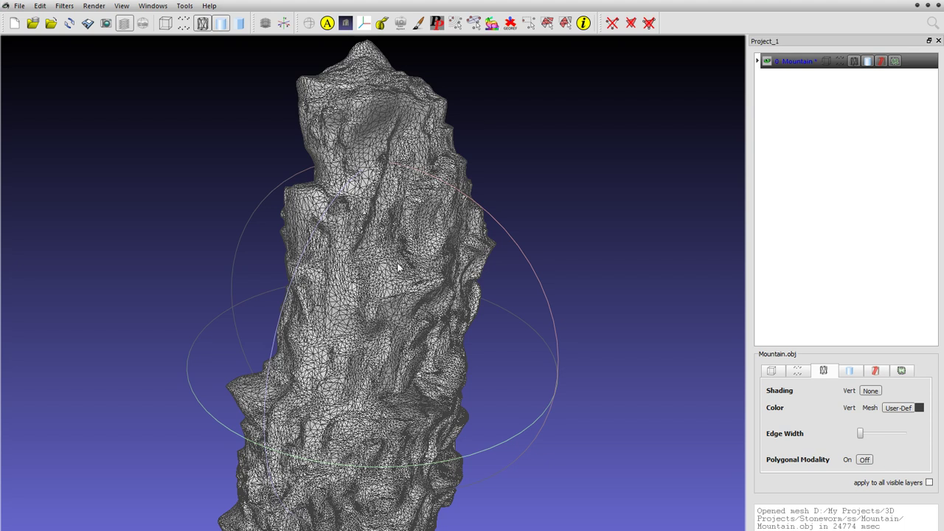
drag(407, 214, 459, 199)
drag(391, 330, 313, 372)
drag(405, 358, 420, 321)
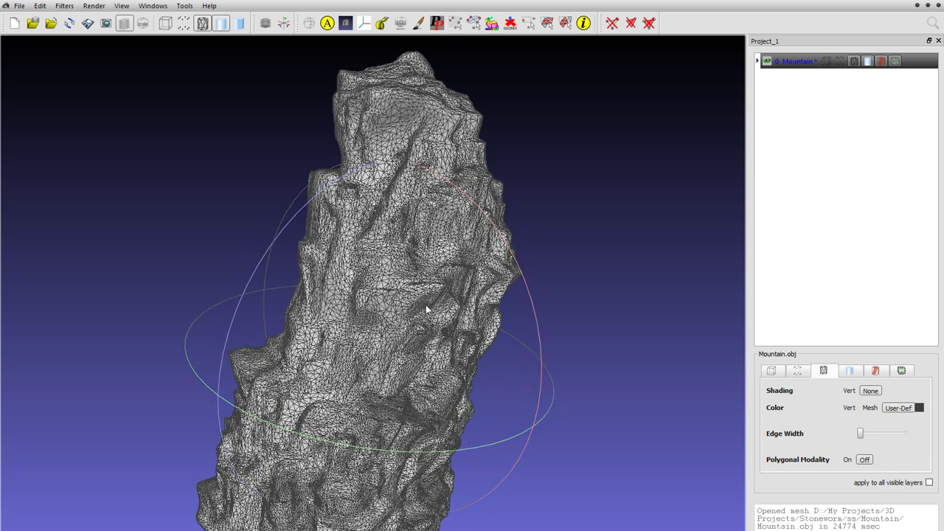